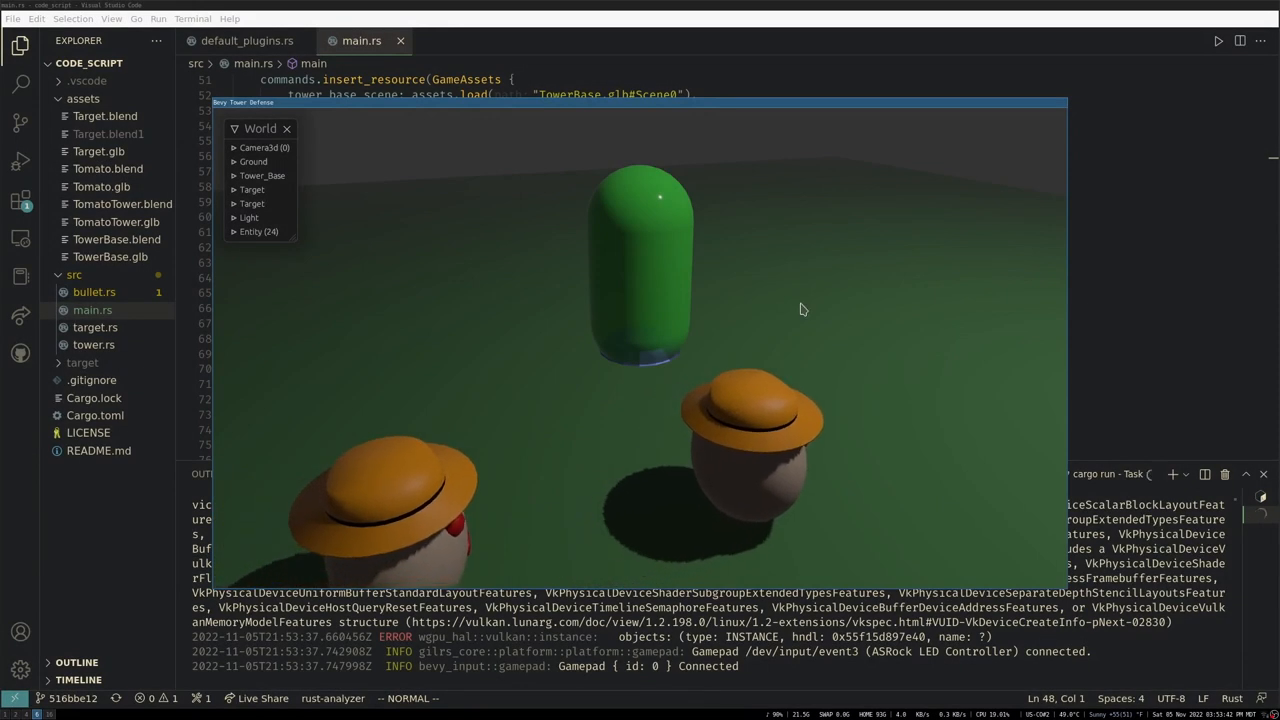
# Step: Spawn a tomato tower on one base, then select another base and build towers from its picture buttons
pyautogui.click(643, 268)
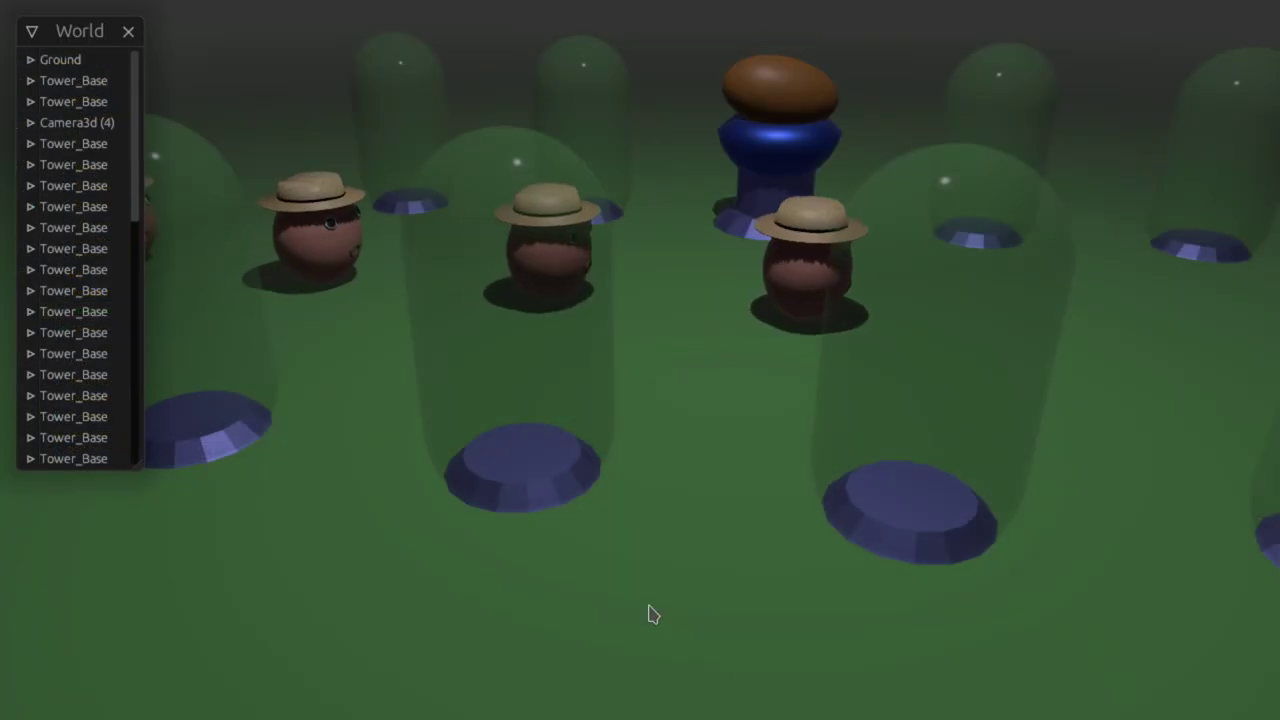
pyautogui.click(514, 386)
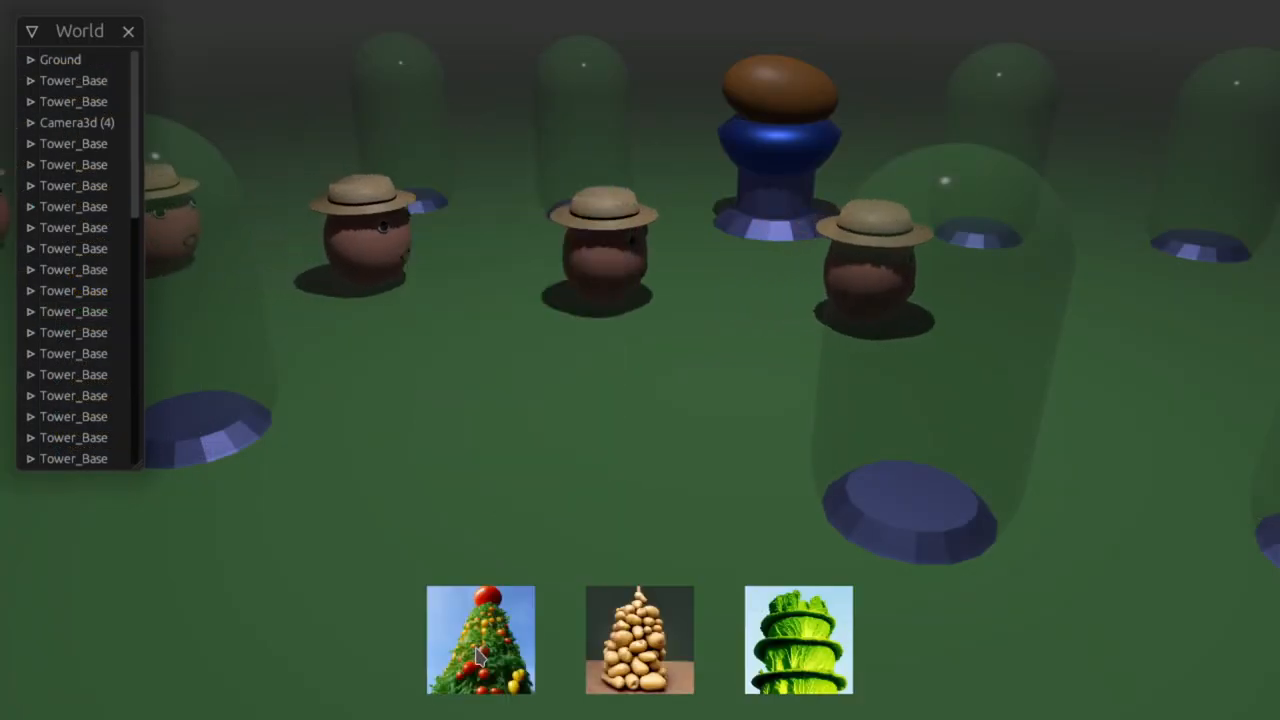
pyautogui.click(519, 451)
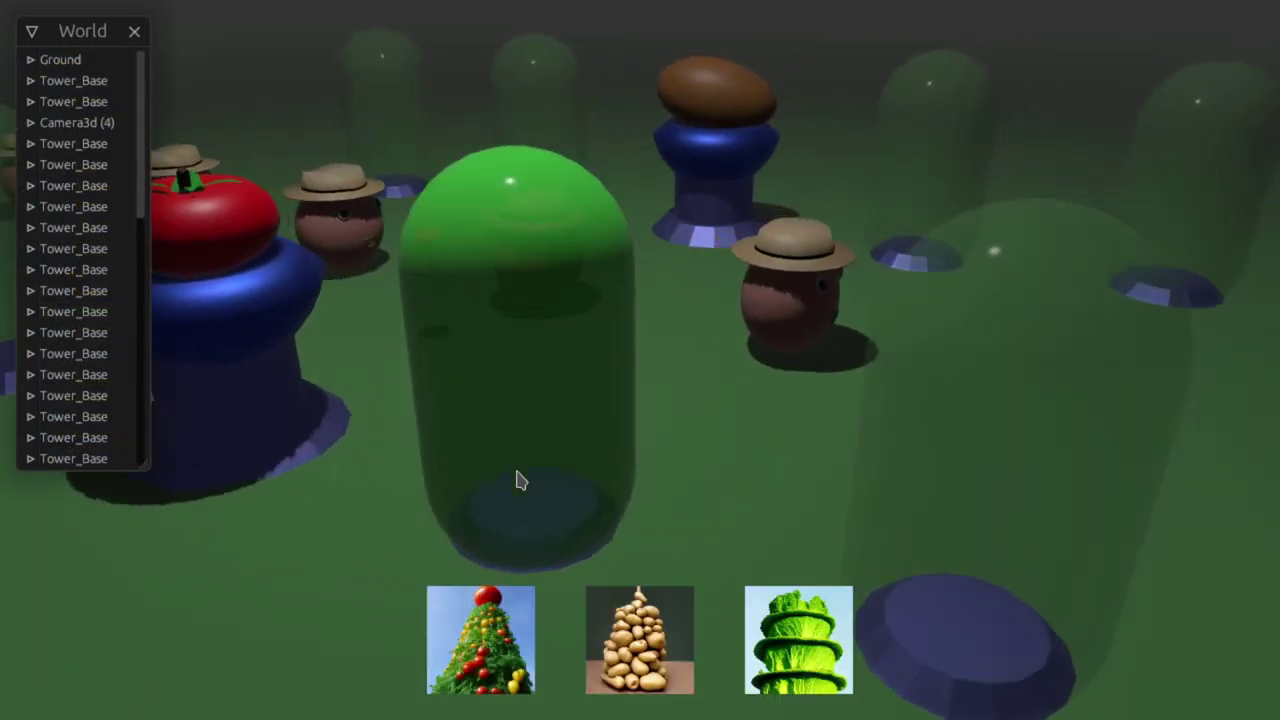
pyautogui.click(785, 645)
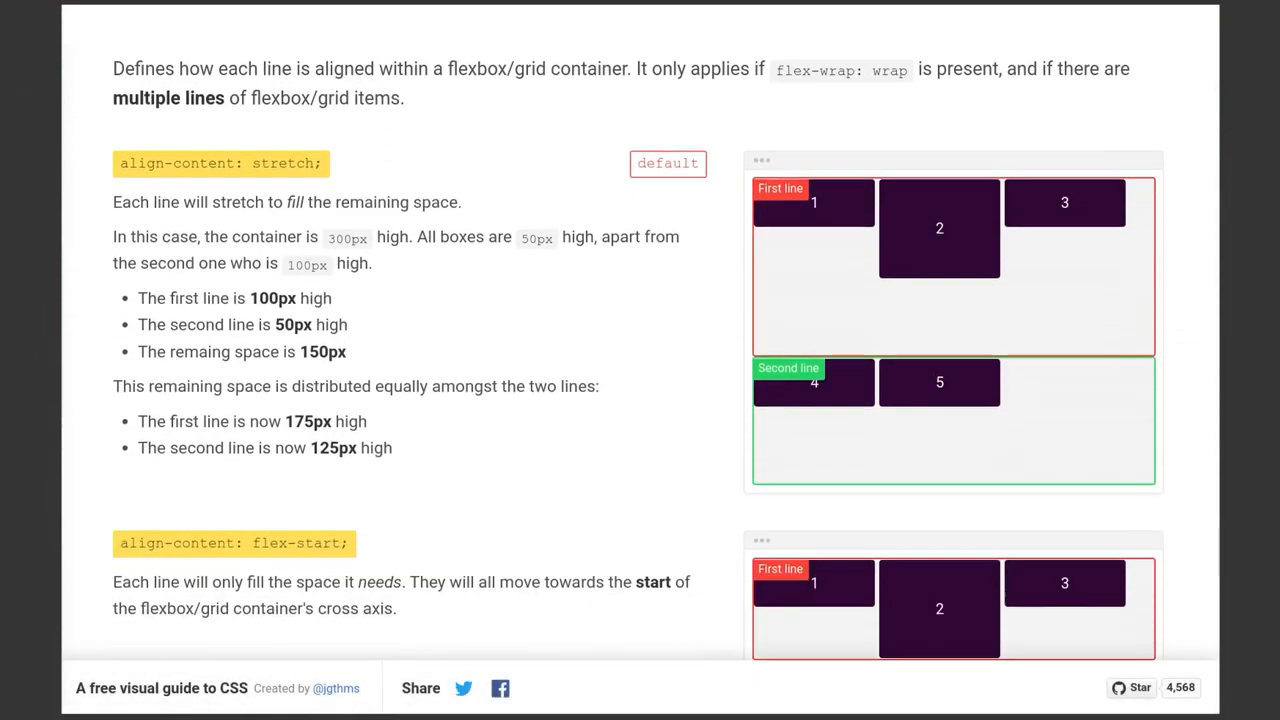
pyautogui.scroll(-2, 640, 350)
pyautogui.scroll(-2, 640, 350)
pyautogui.scroll(-1, 640, 350)
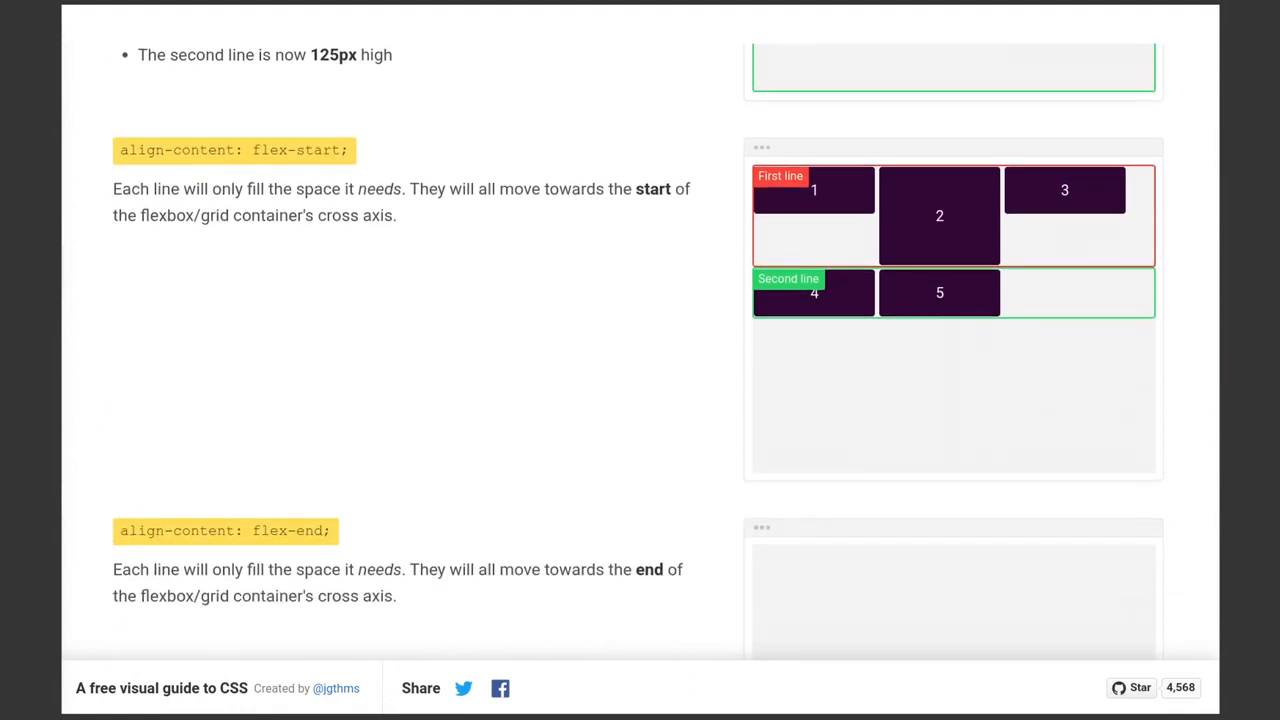
pyautogui.scroll(-1, 640, 350)
pyautogui.scroll(-3, 640, 350)
pyautogui.scroll(-2, 640, 350)
pyautogui.scroll(-2, 640, 350)
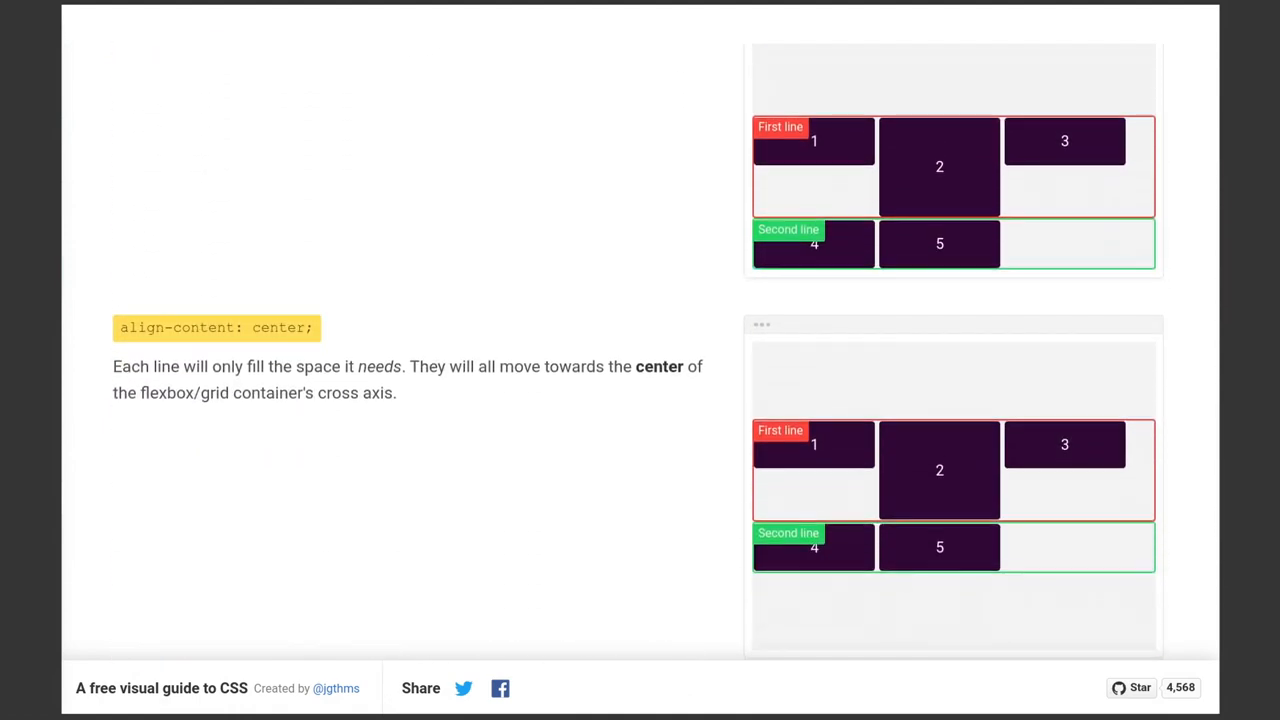
pyautogui.scroll(-1, 640, 350)
pyautogui.scroll(-2, 640, 350)
pyautogui.scroll(-1, 640, 350)
pyautogui.scroll(-3, 640, 350)
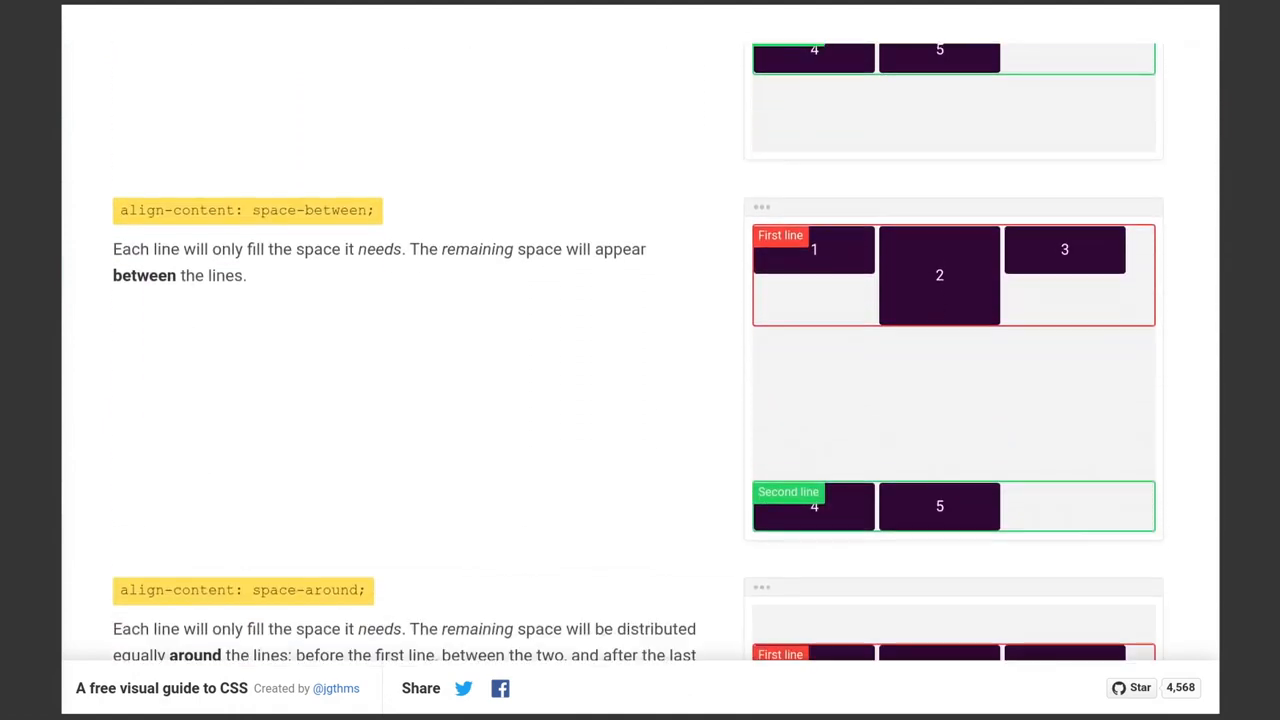
pyautogui.scroll(-1, 640, 350)
pyautogui.scroll(-2, 640, 350)
pyautogui.scroll(-2, 640, 350)
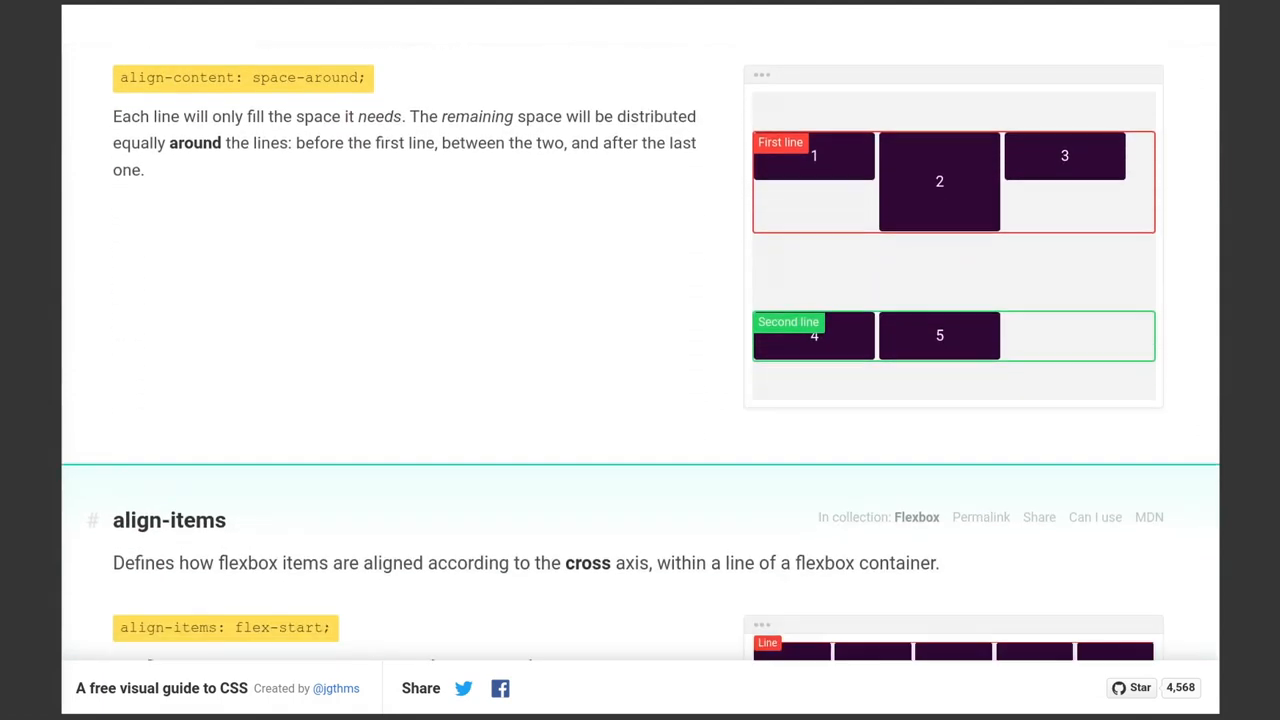
pyautogui.scroll(-1, 640, 350)
pyautogui.scroll(-2, 640, 350)
pyautogui.scroll(-1, 640, 350)
pyautogui.scroll(-2, 640, 350)
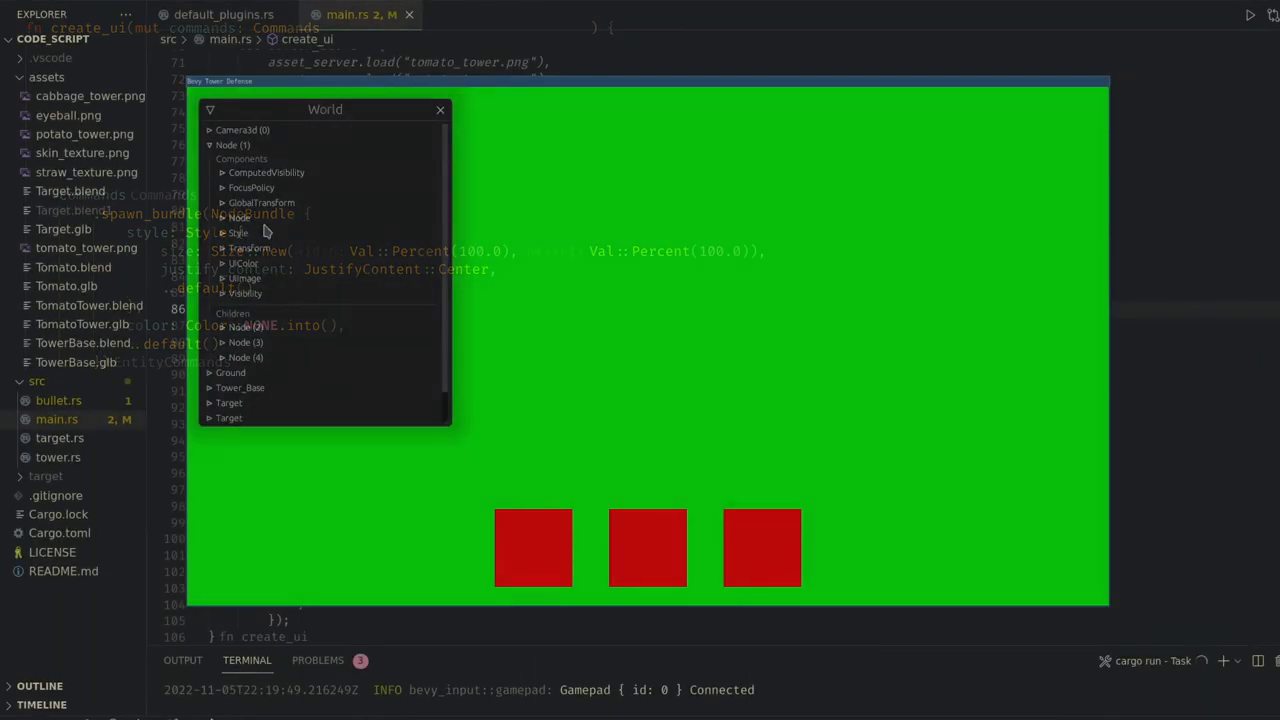
# Step: In the root node's Style, set align_content FlexStart, justify_content to the right edge, and shrink the green panel
pyautogui.click(236, 232)
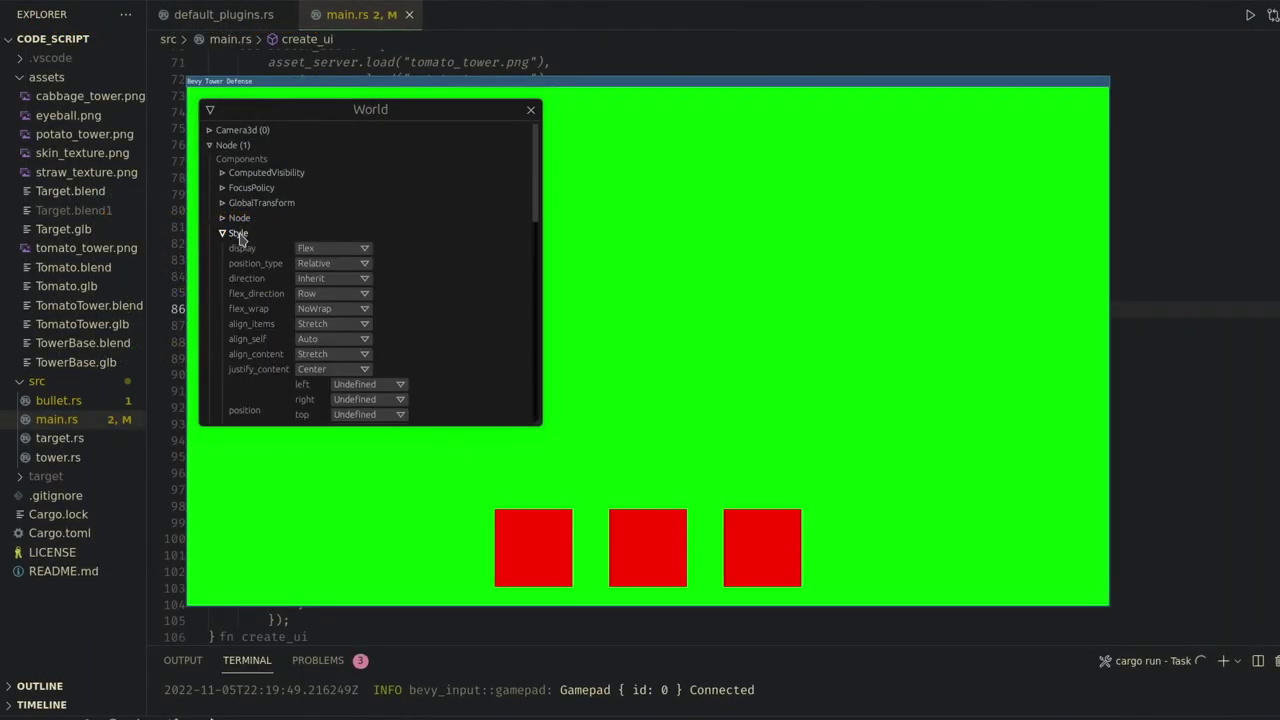
pyautogui.click(333, 369)
pyautogui.click(330, 354)
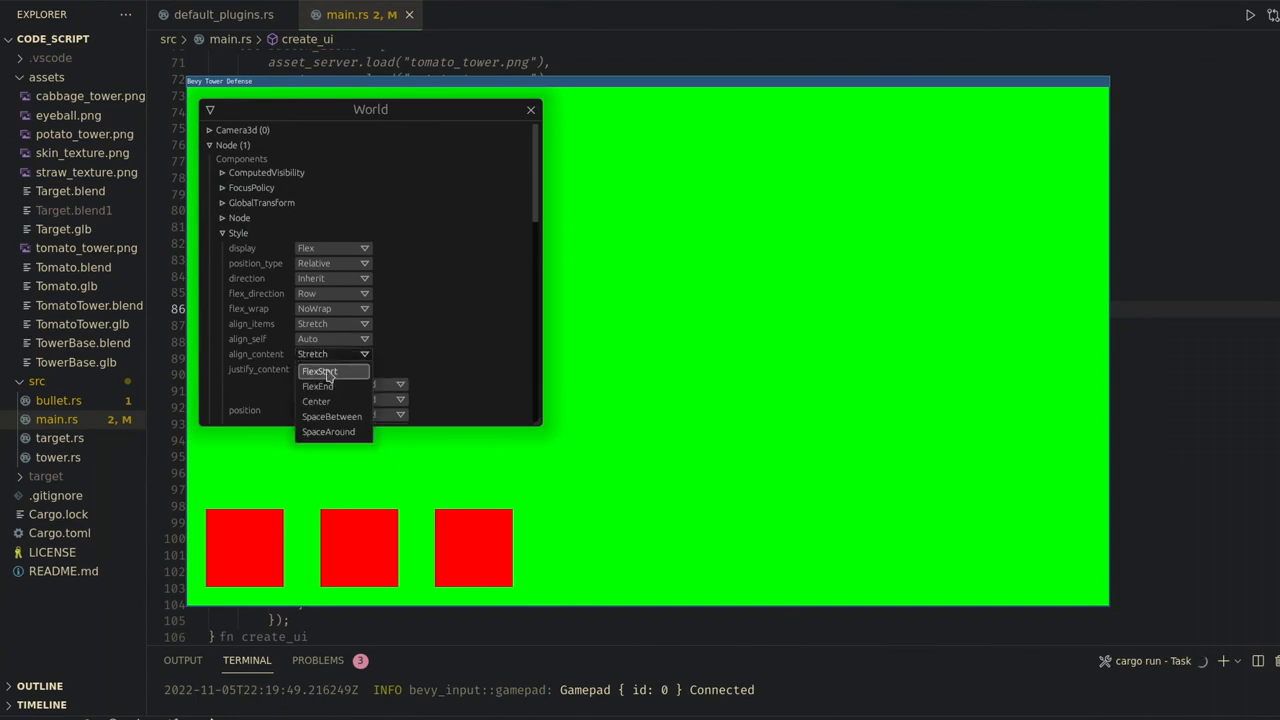
pyautogui.click(325, 369)
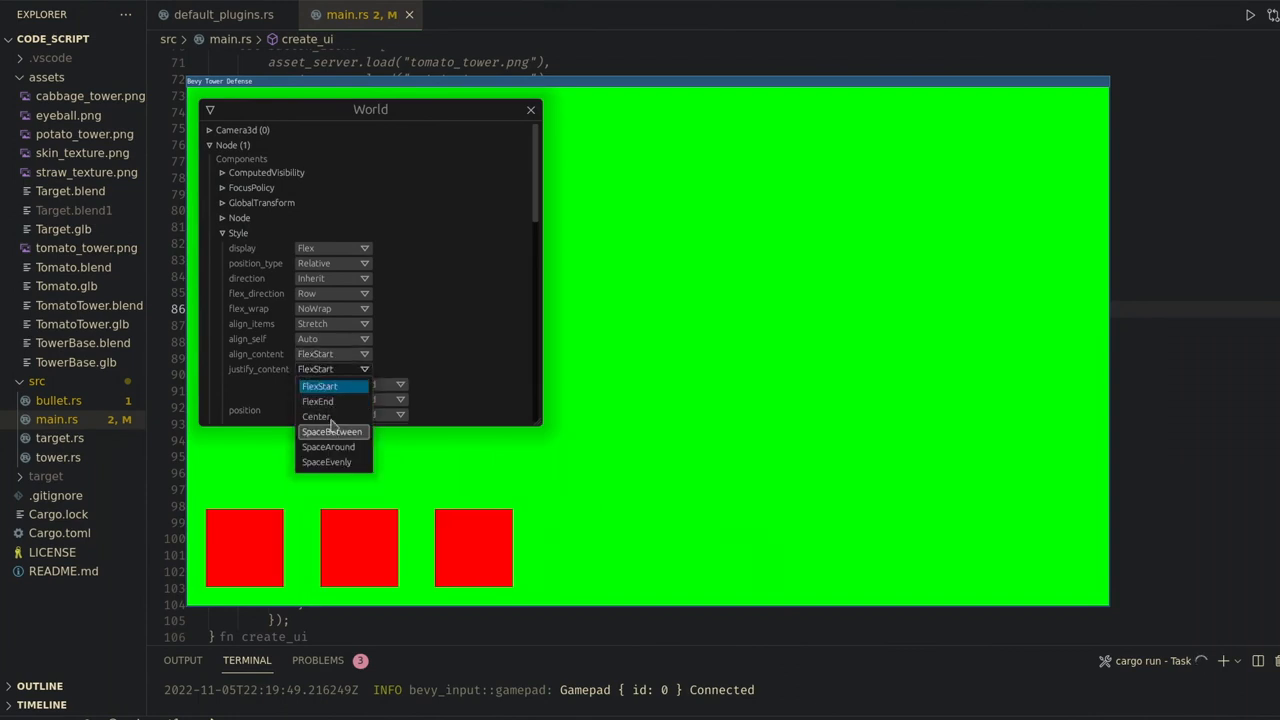
pyautogui.click(332, 399)
pyautogui.scroll(-3, 330, 343)
pyautogui.scroll(-3, 330, 343)
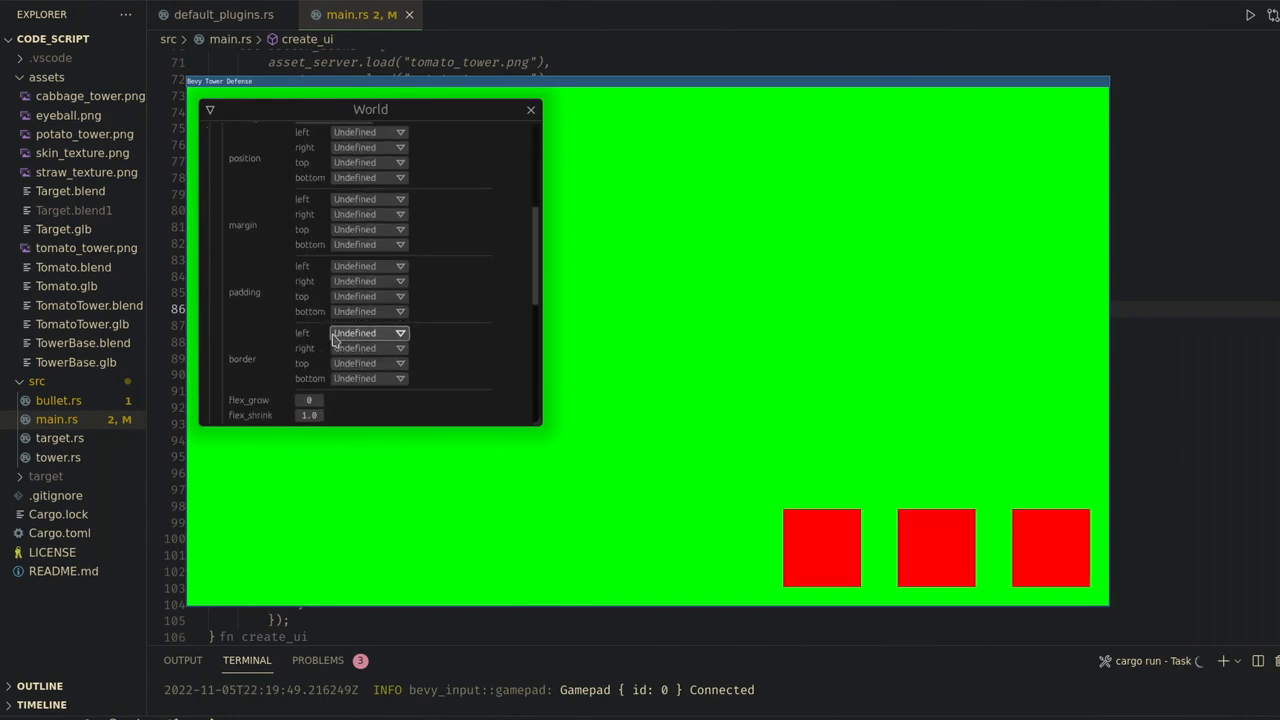
pyautogui.scroll(-2, 330, 343)
pyautogui.moveTo(448, 373); pyautogui.dragTo(200, 373)
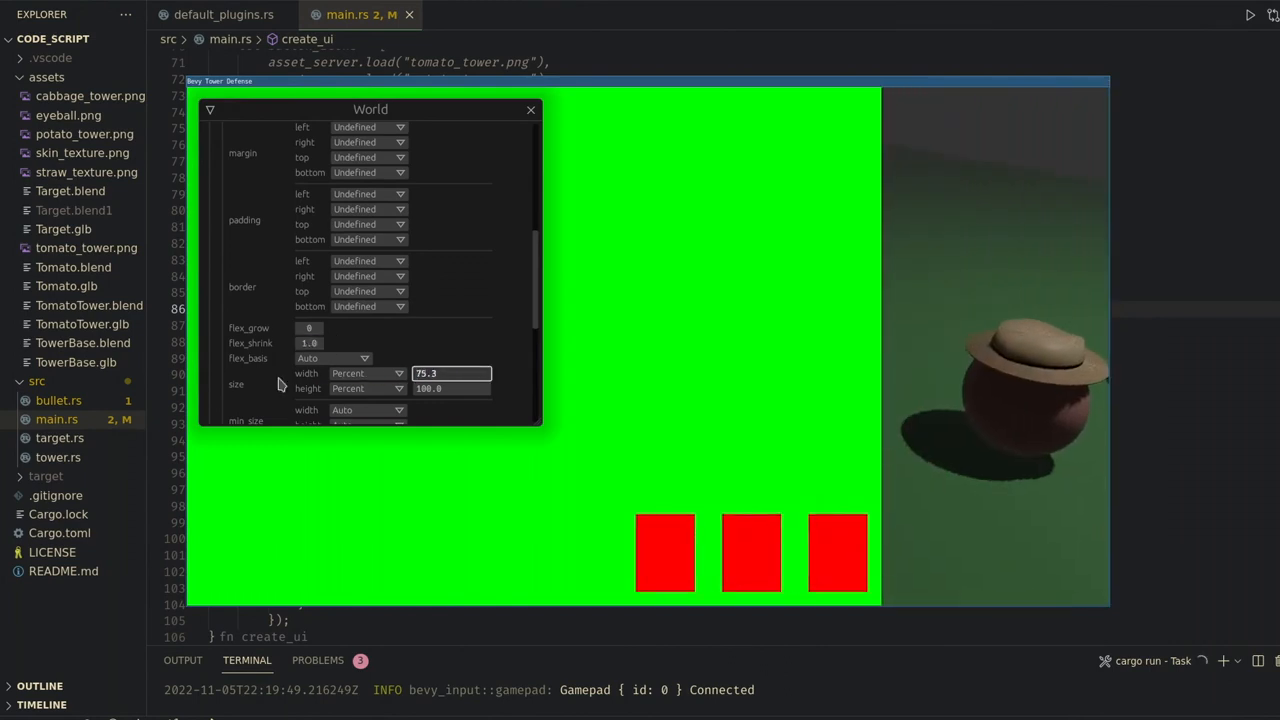
pyautogui.moveTo(440, 388); pyautogui.dragTo(279, 381)
pyautogui.scroll(5, 450, 230)
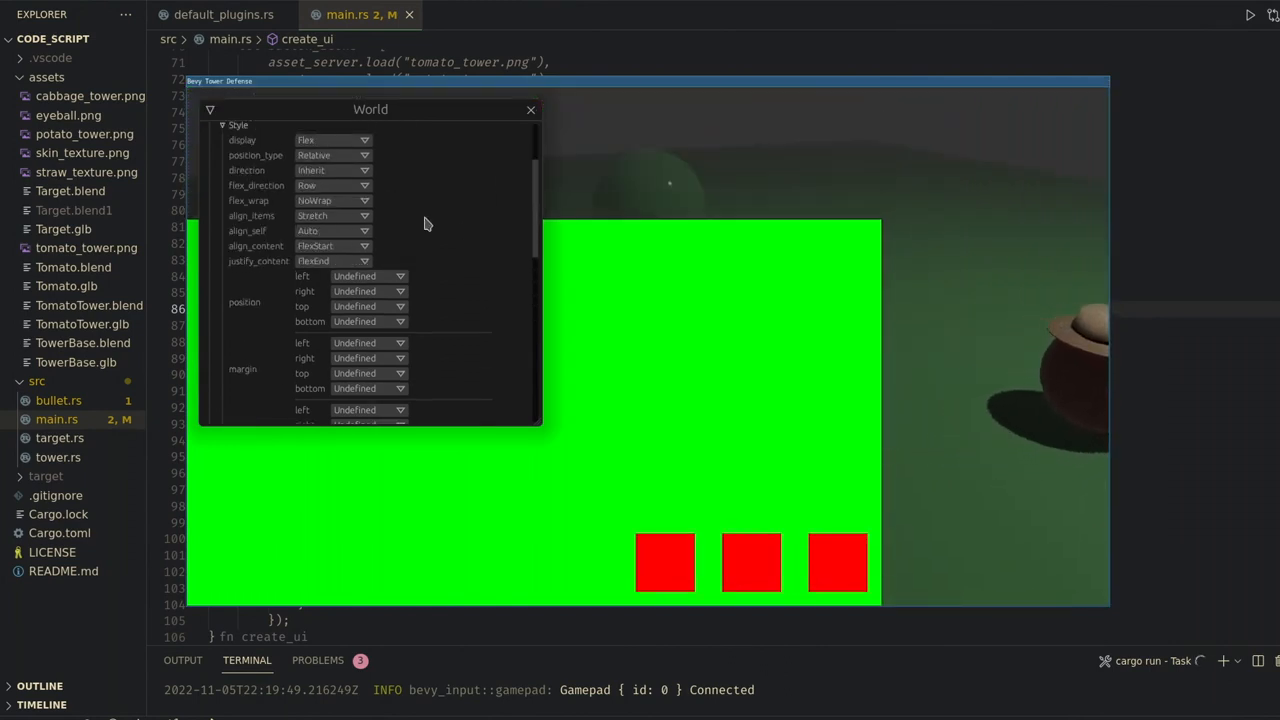
# Step: Try align_self FlexEnd then Baseline on the root panel to raise and lower it
pyautogui.click(330, 231)
pyautogui.click(335, 278)
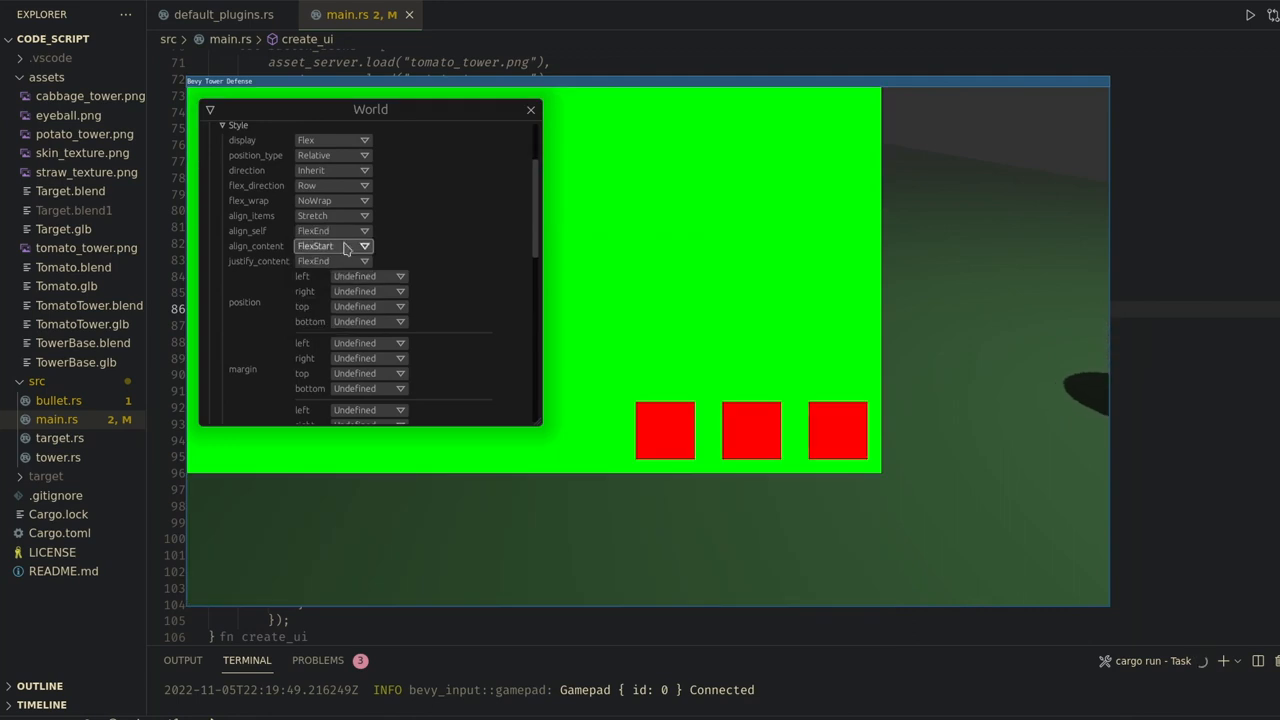
pyautogui.click(343, 231)
pyautogui.click(343, 308)
pyautogui.scroll(-5, 428, 243)
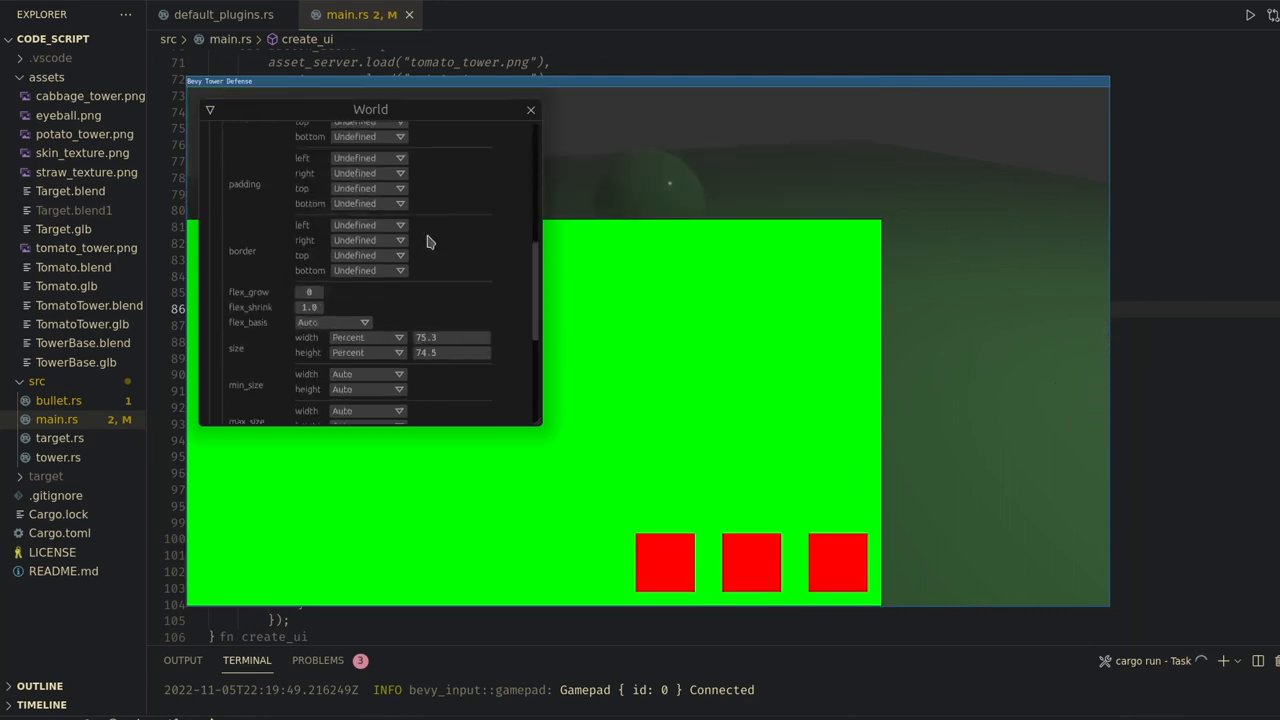
pyautogui.scroll(-5, 428, 243)
# Step: In the button node's Style, set align_self to Center so the first red square sits vertically centred
pyautogui.click(235, 296)
pyautogui.scroll(-2, 250, 300)
pyautogui.scroll(-1, 250, 300)
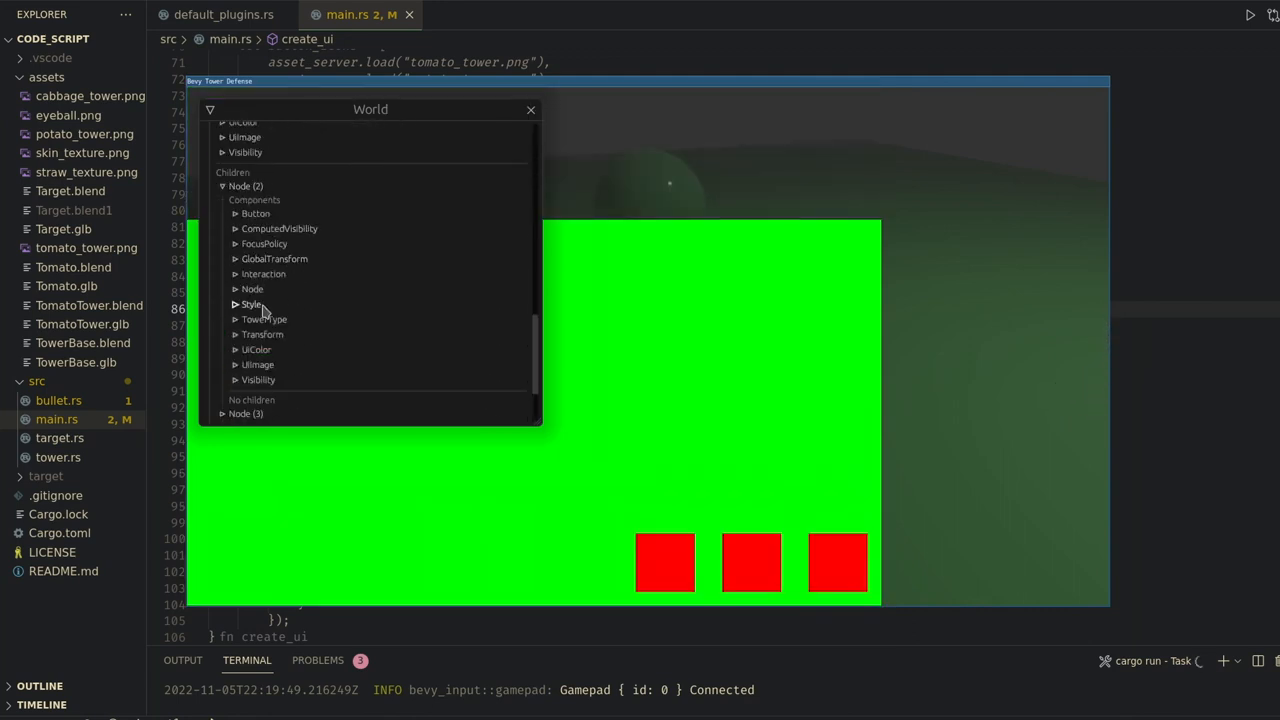
pyautogui.click(242, 301)
pyautogui.scroll(-3, 270, 305)
pyautogui.click(345, 266)
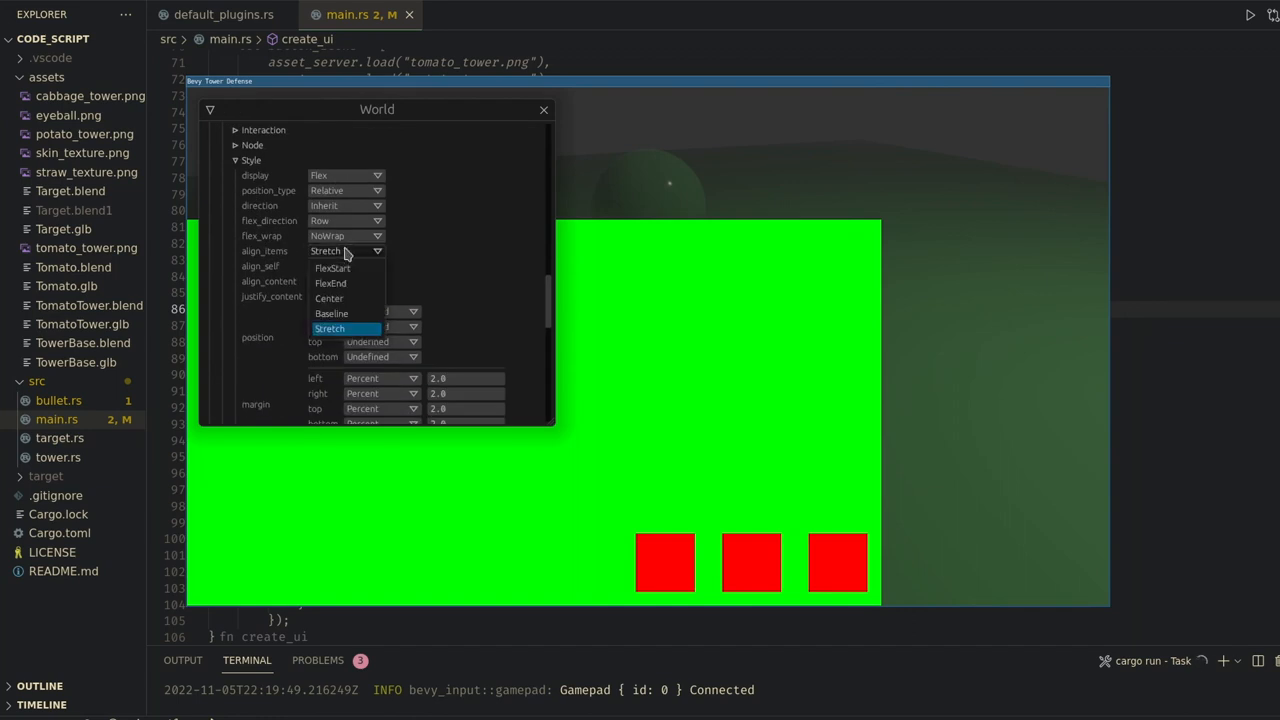
pyautogui.click(342, 290)
pyautogui.click(343, 266)
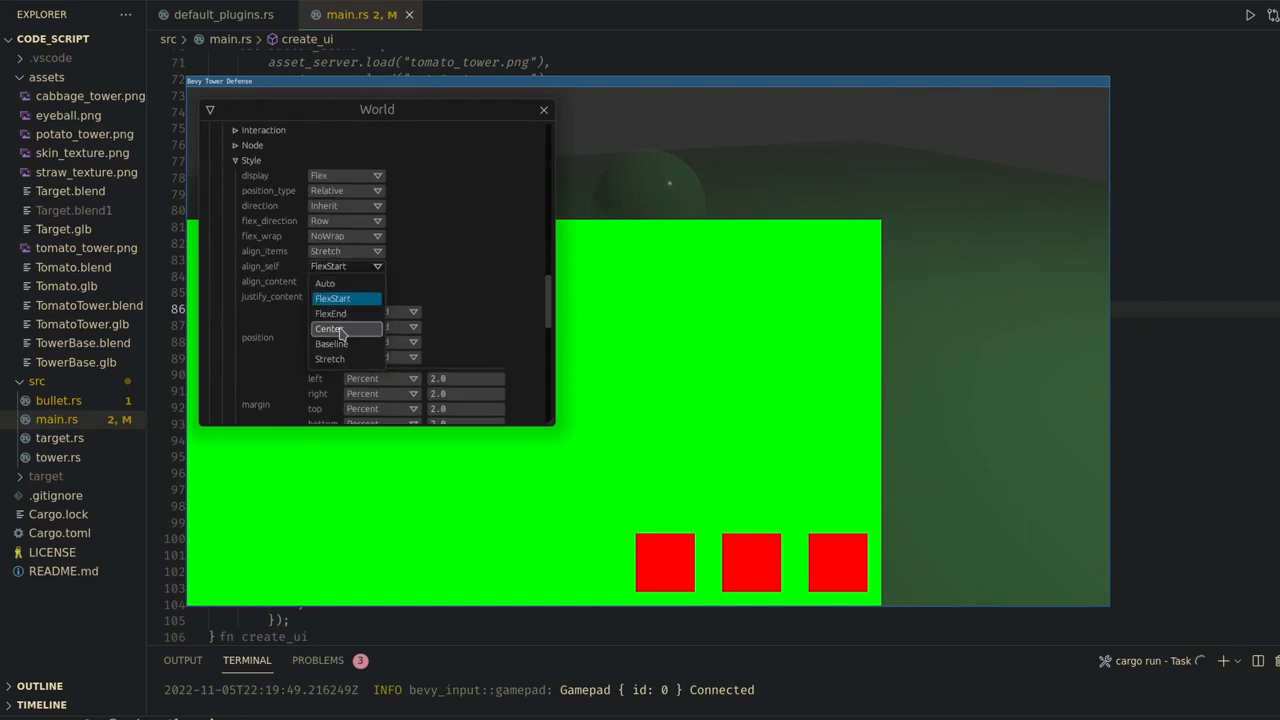
pyautogui.click(345, 329)
pyautogui.scroll(-3, 347, 310)
pyautogui.scroll(-3, 347, 310)
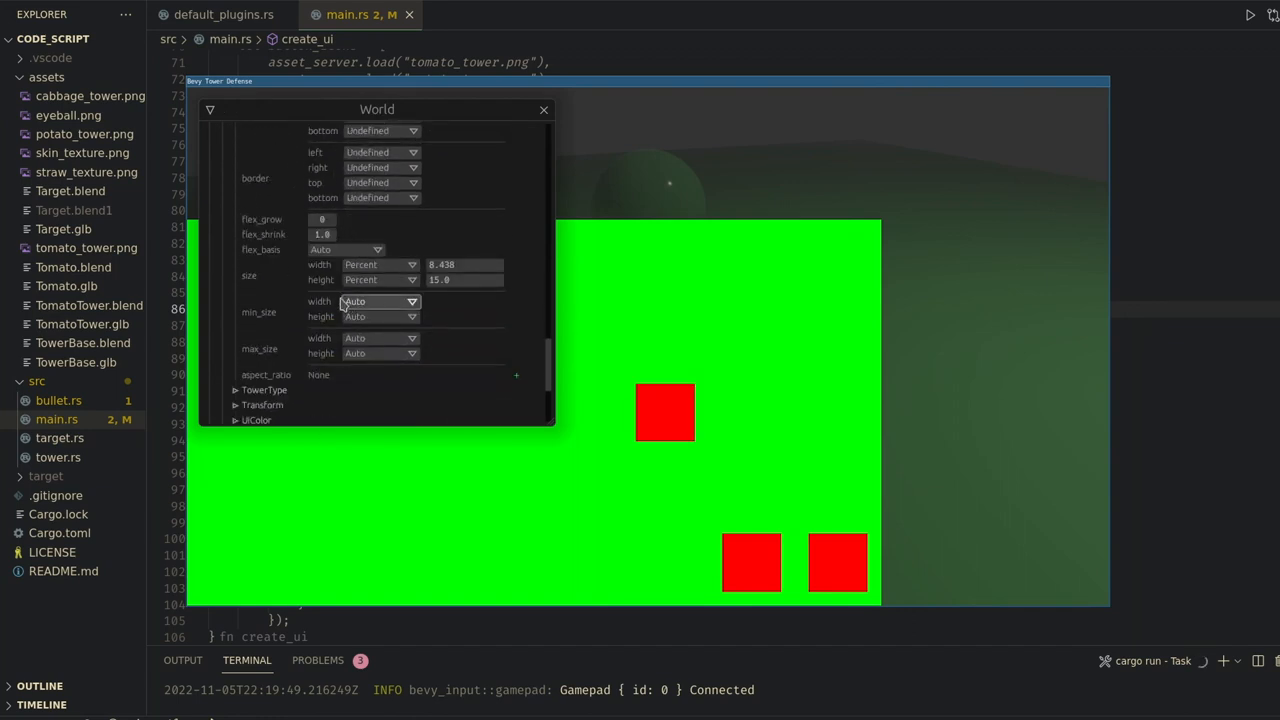
pyautogui.moveTo(465, 265); pyautogui.dragTo(497, 265)
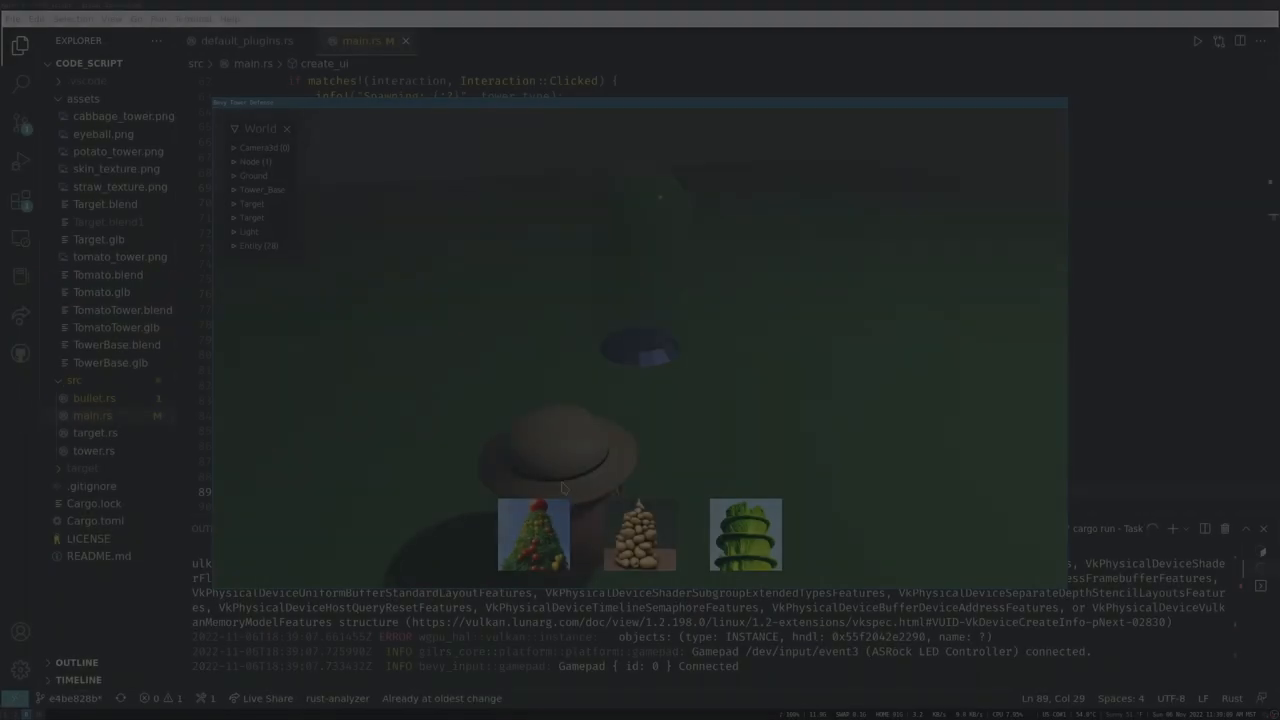
# Step: Spawn tomato, potato and cabbage towers from the picture buttons, then potato and tomato again, logging each
pyautogui.click(534, 535)
pyautogui.click(641, 540)
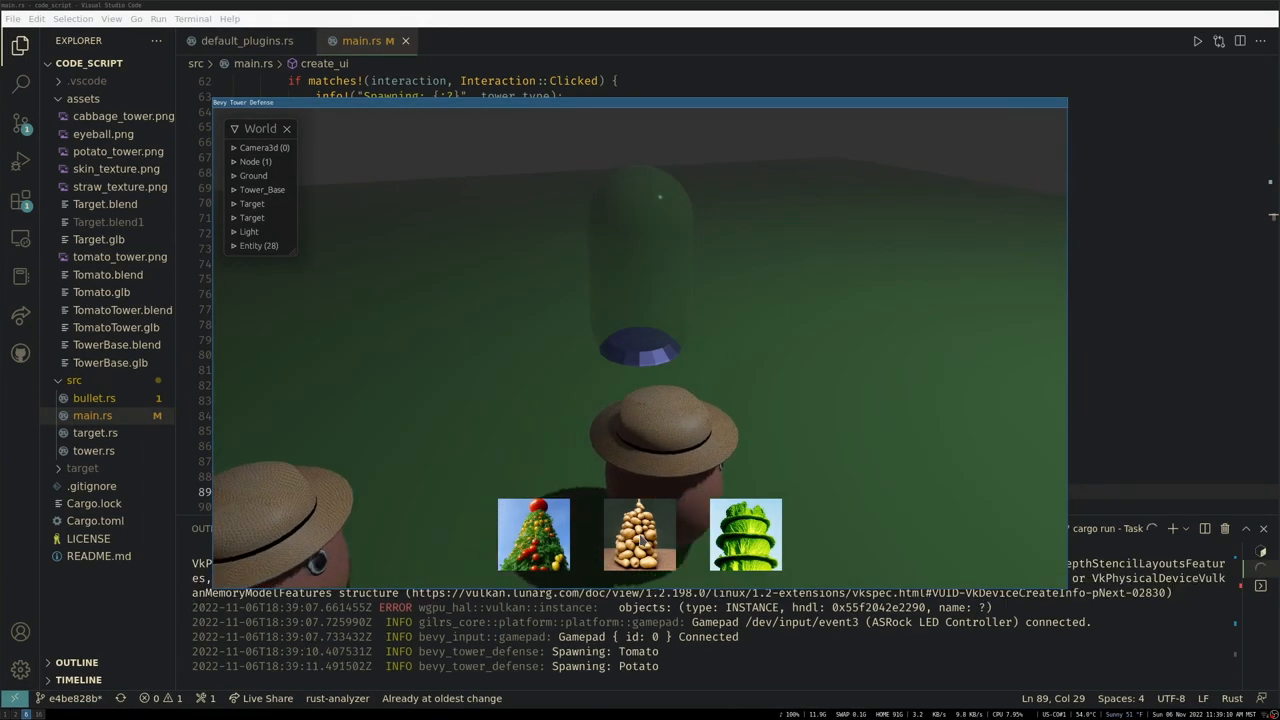
pyautogui.click(746, 535)
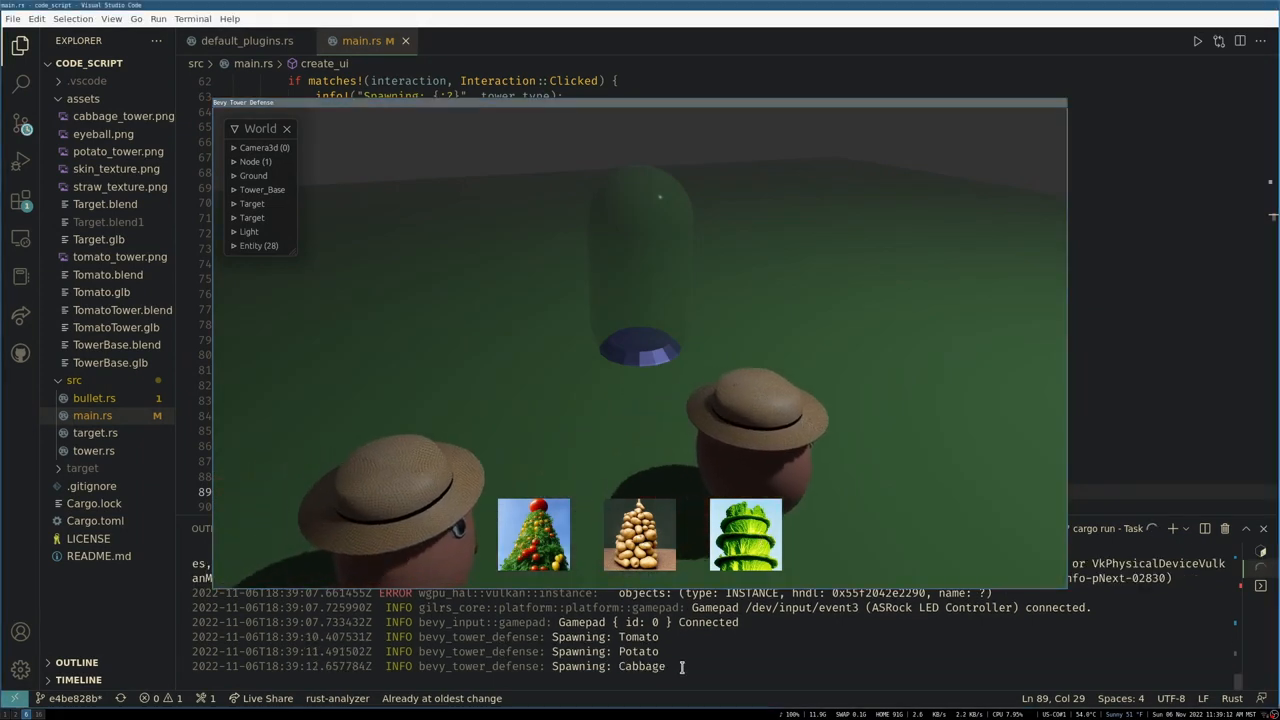
pyautogui.click(675, 439)
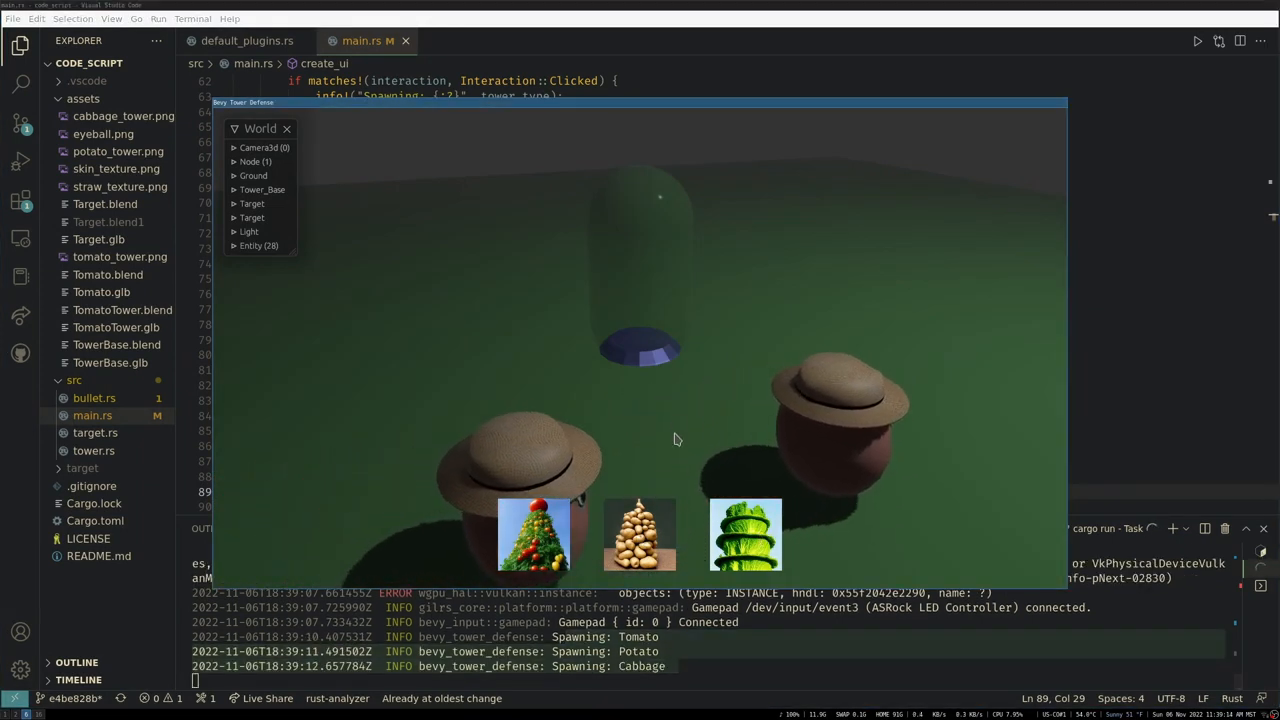
pyautogui.click(640, 535)
pyautogui.click(534, 535)
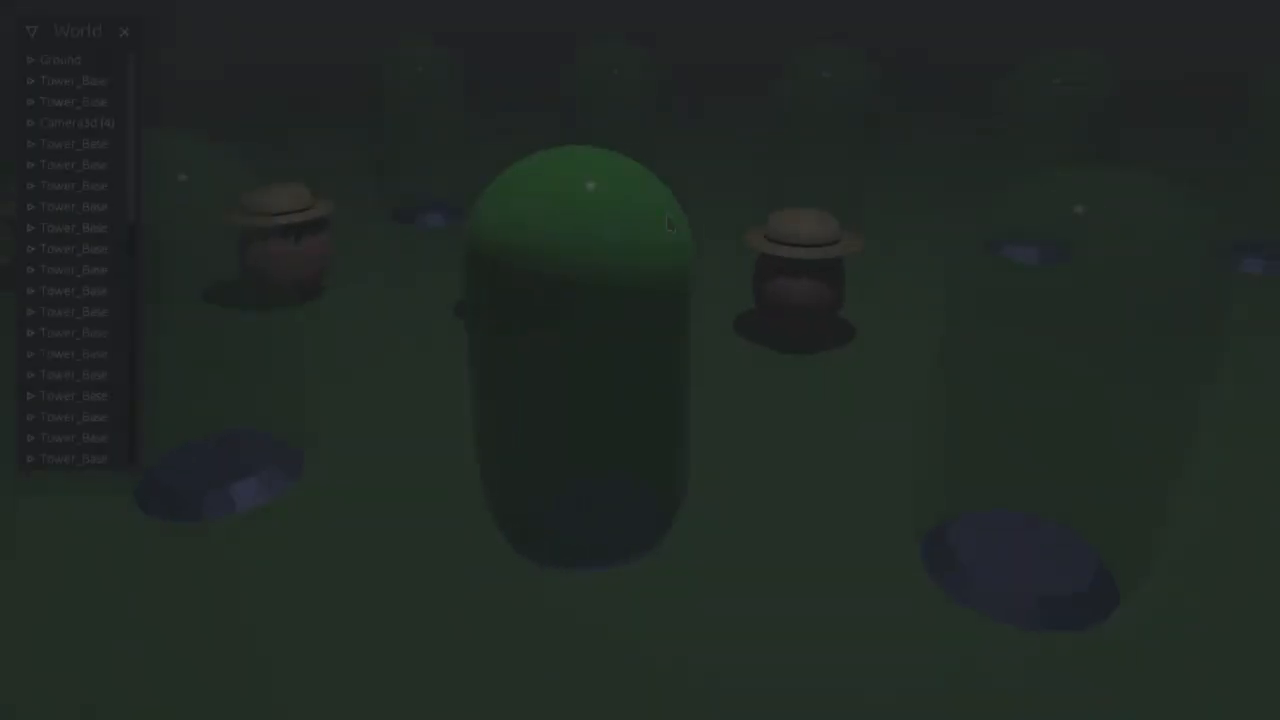
# Step: Build tomato and cabbage towers on a chosen base, then select another base for tower choices
pyautogui.click(778, 190)
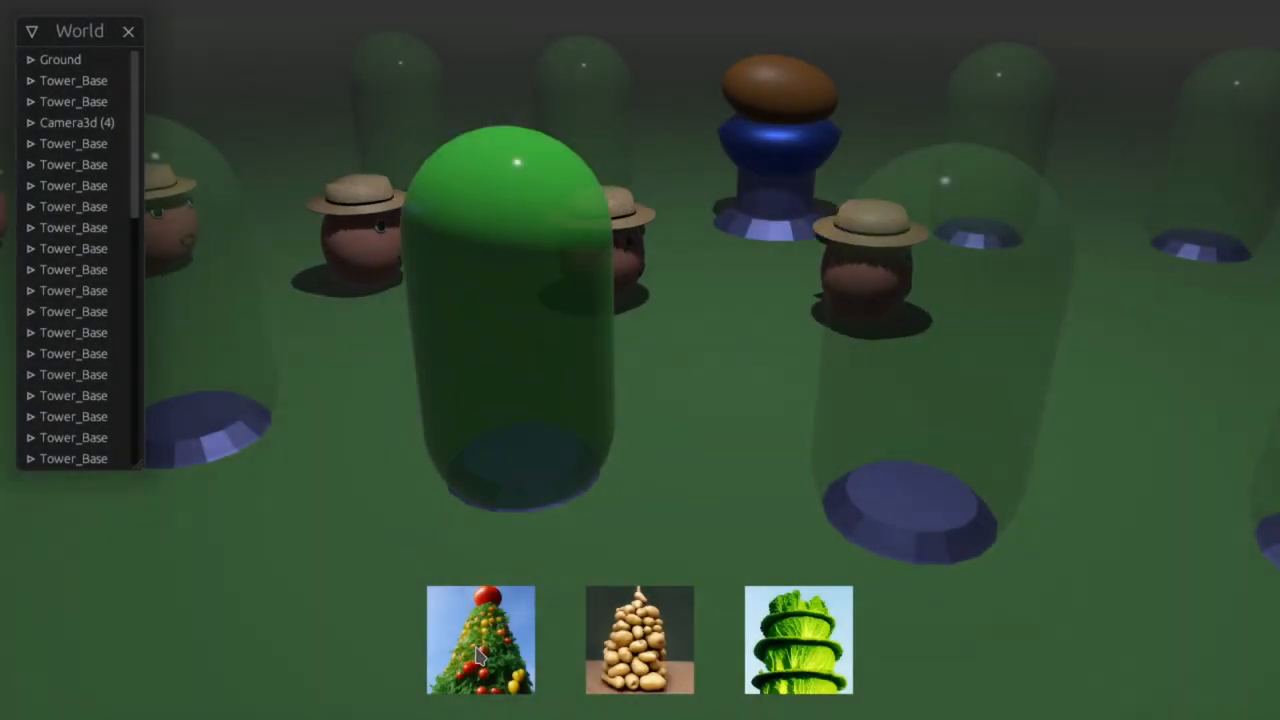
pyautogui.click(480, 655)
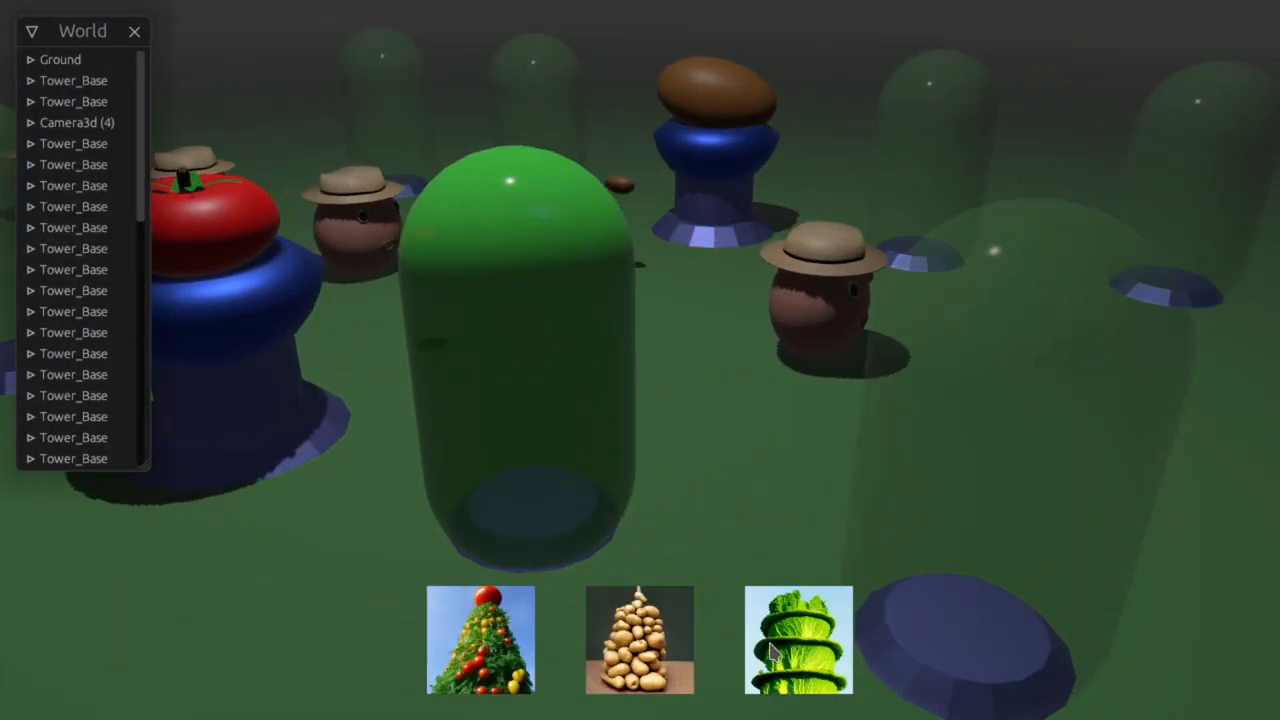
pyautogui.click(772, 650)
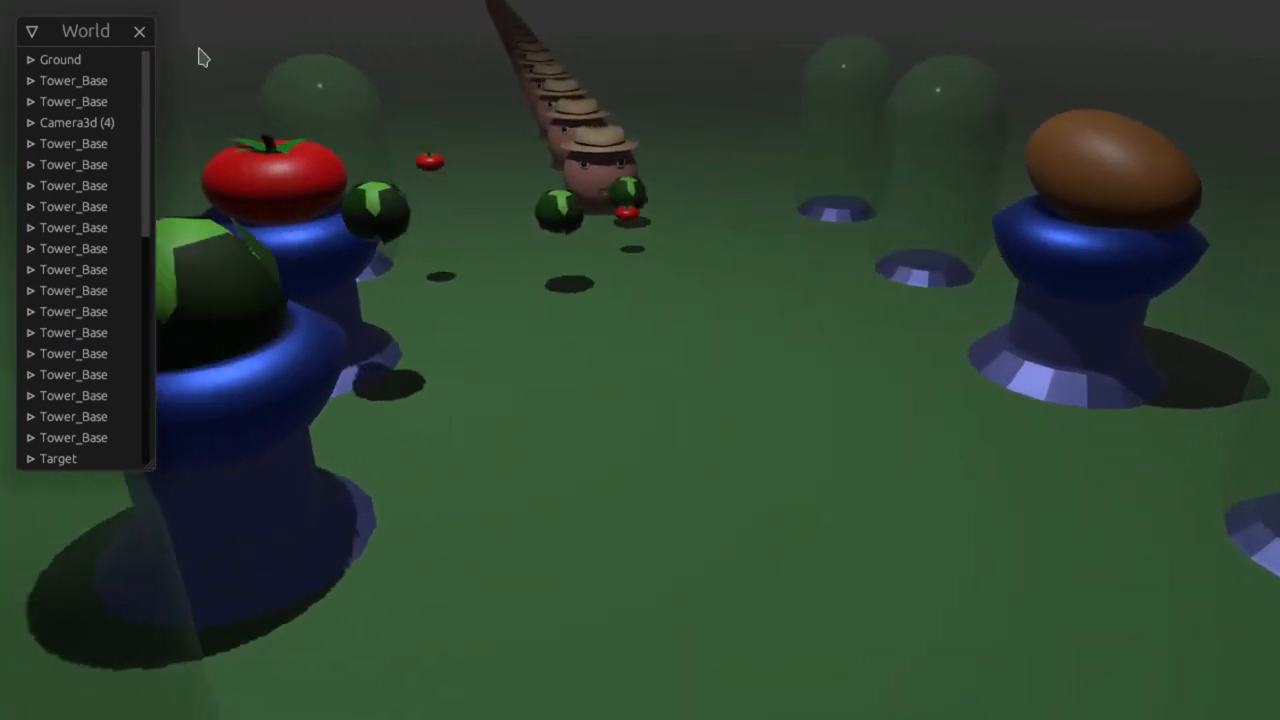
pyautogui.click(139, 31)
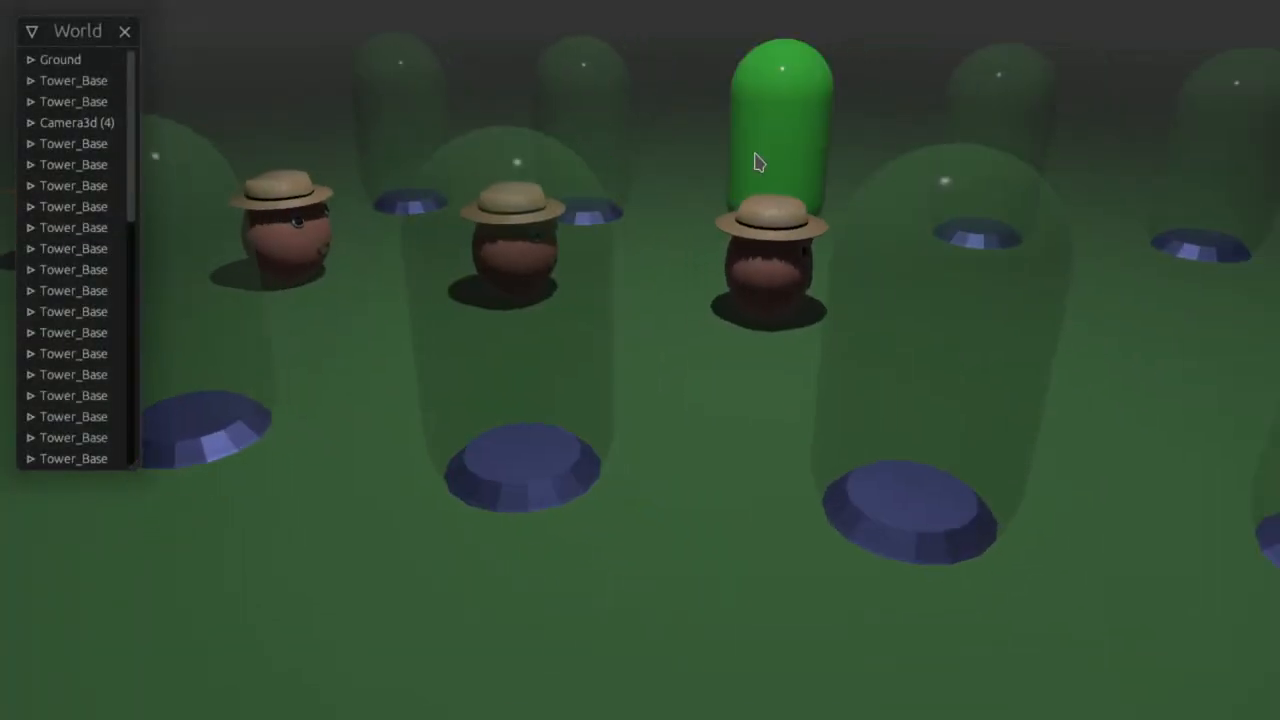
# Step: Build a potato, a tomato and a cabbage tower on three selected bases
pyautogui.click(756, 157)
pyautogui.click(640, 640)
pyautogui.click(511, 386)
pyautogui.click(480, 640)
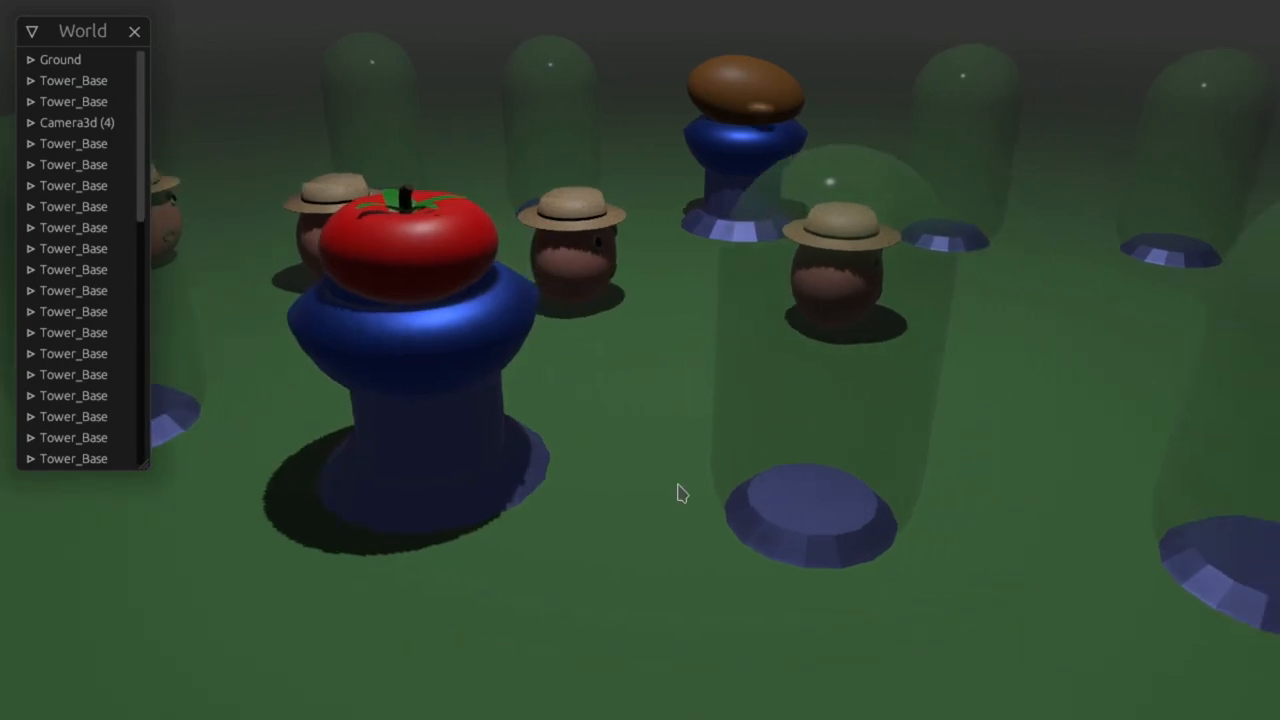
pyautogui.click(494, 443)
pyautogui.click(778, 655)
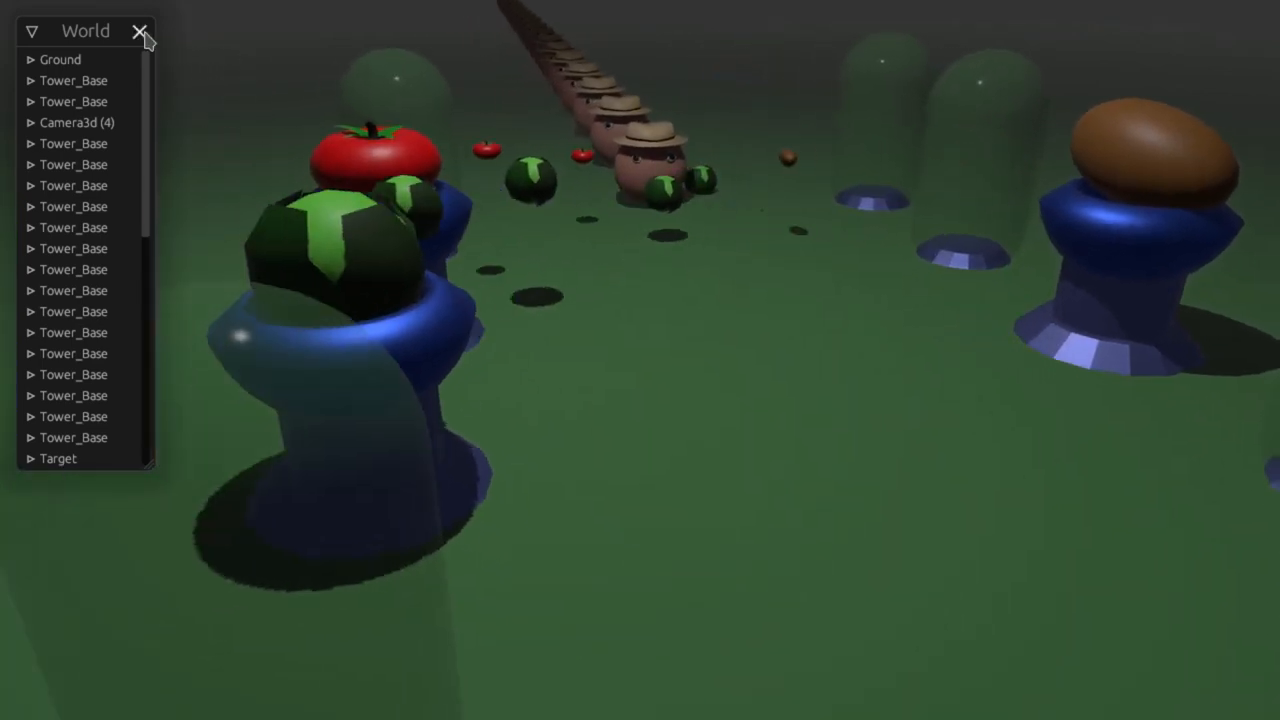
# Step: Close the World entity list and build cabbage, tomato and cabbage towers on empty bases beside the path
pyautogui.click(141, 35)
pyautogui.click(829, 110)
pyautogui.click(799, 640)
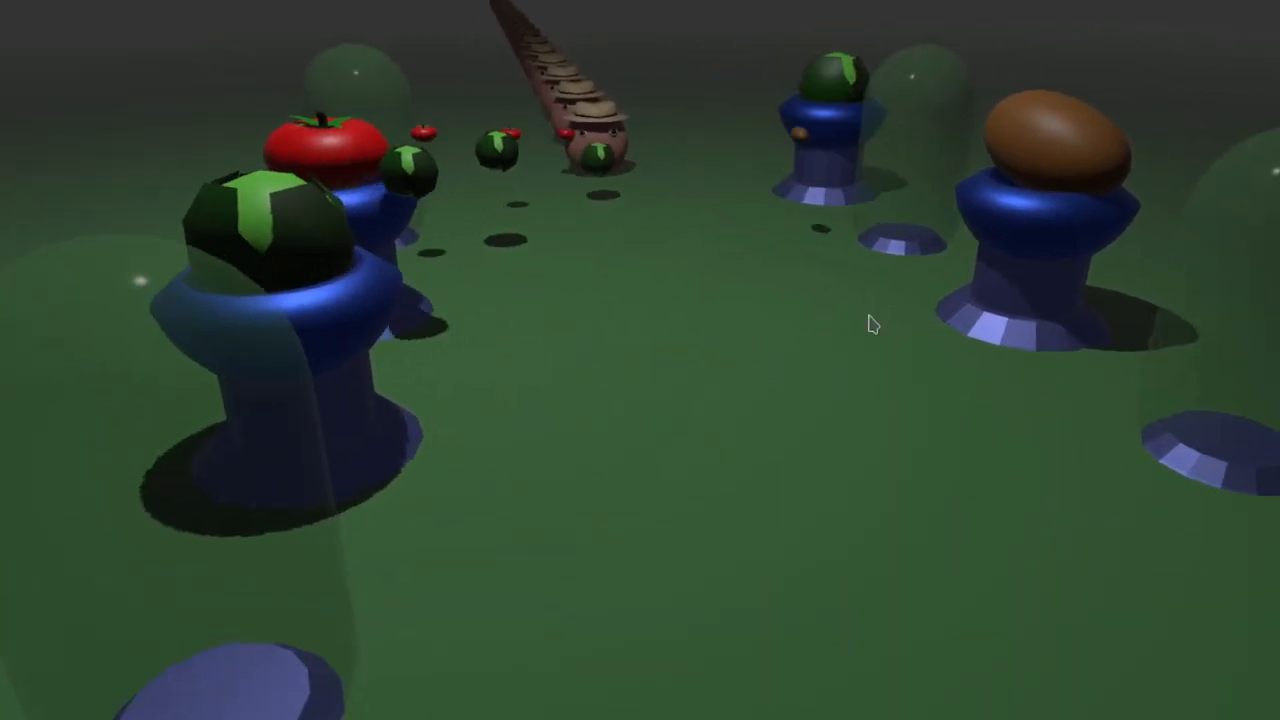
pyautogui.click(858, 258)
pyautogui.click(480, 640)
pyautogui.click(294, 125)
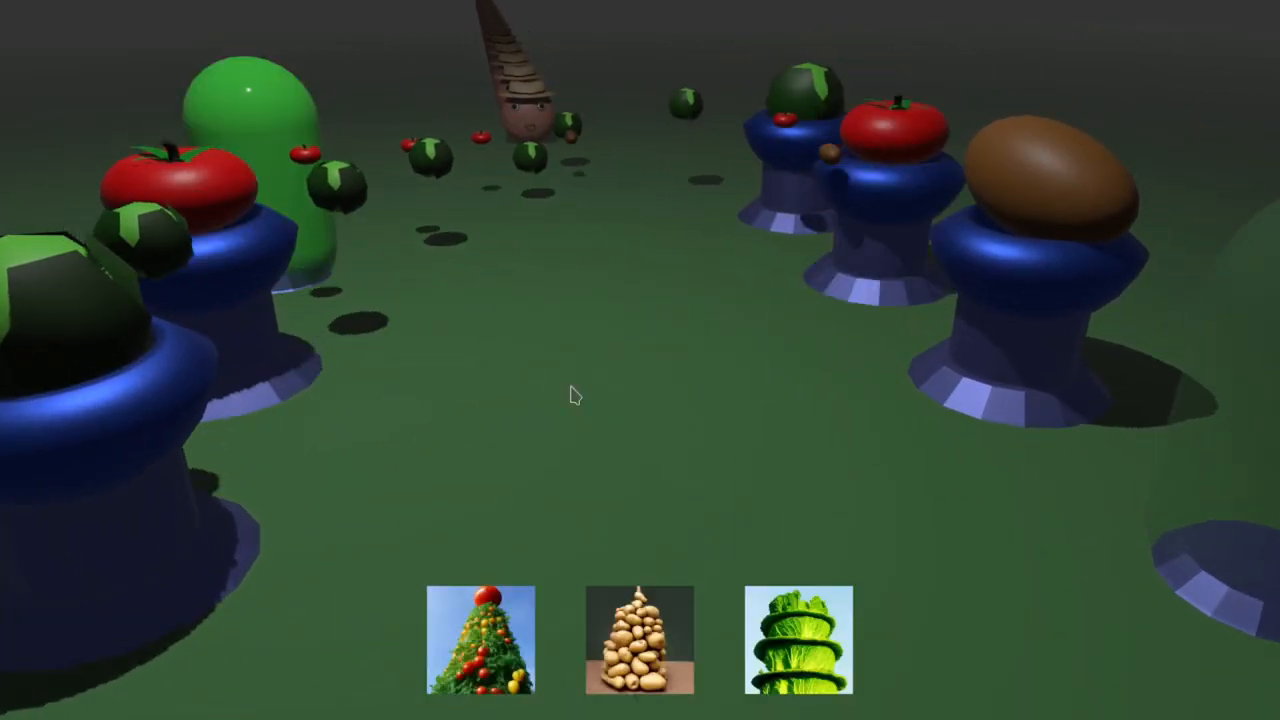
pyautogui.click(810, 645)
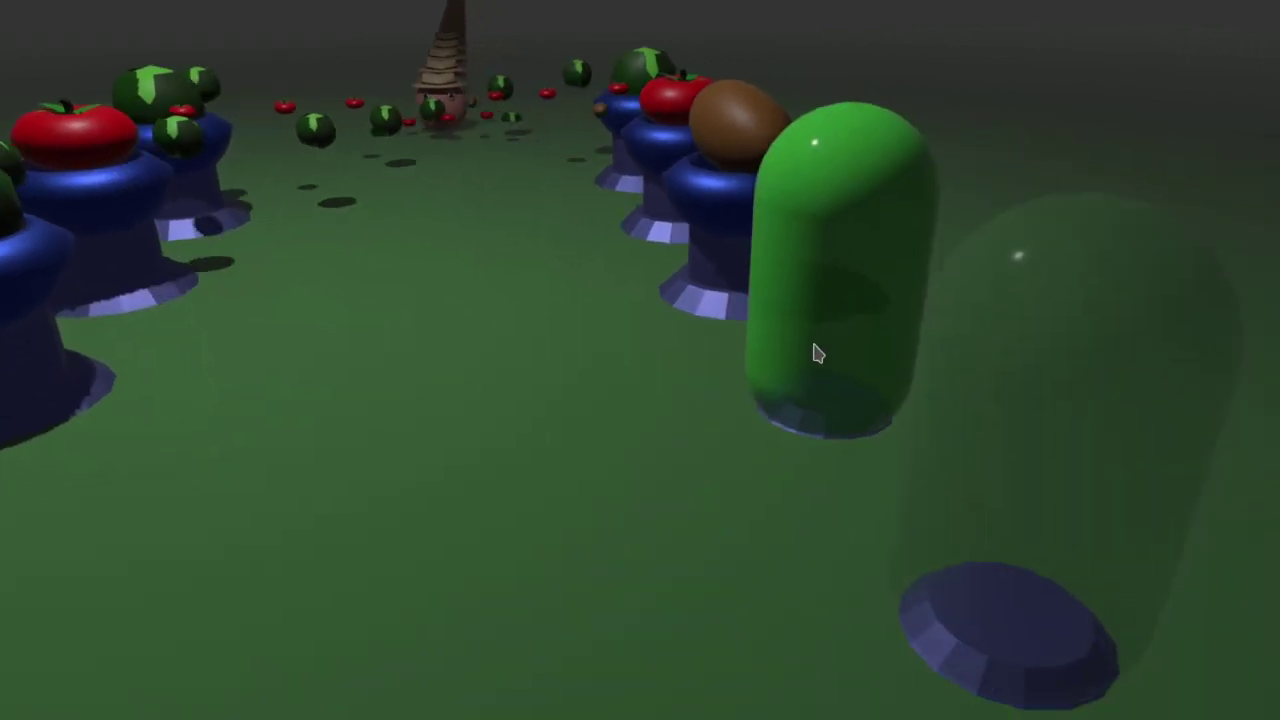
pyautogui.click(818, 350)
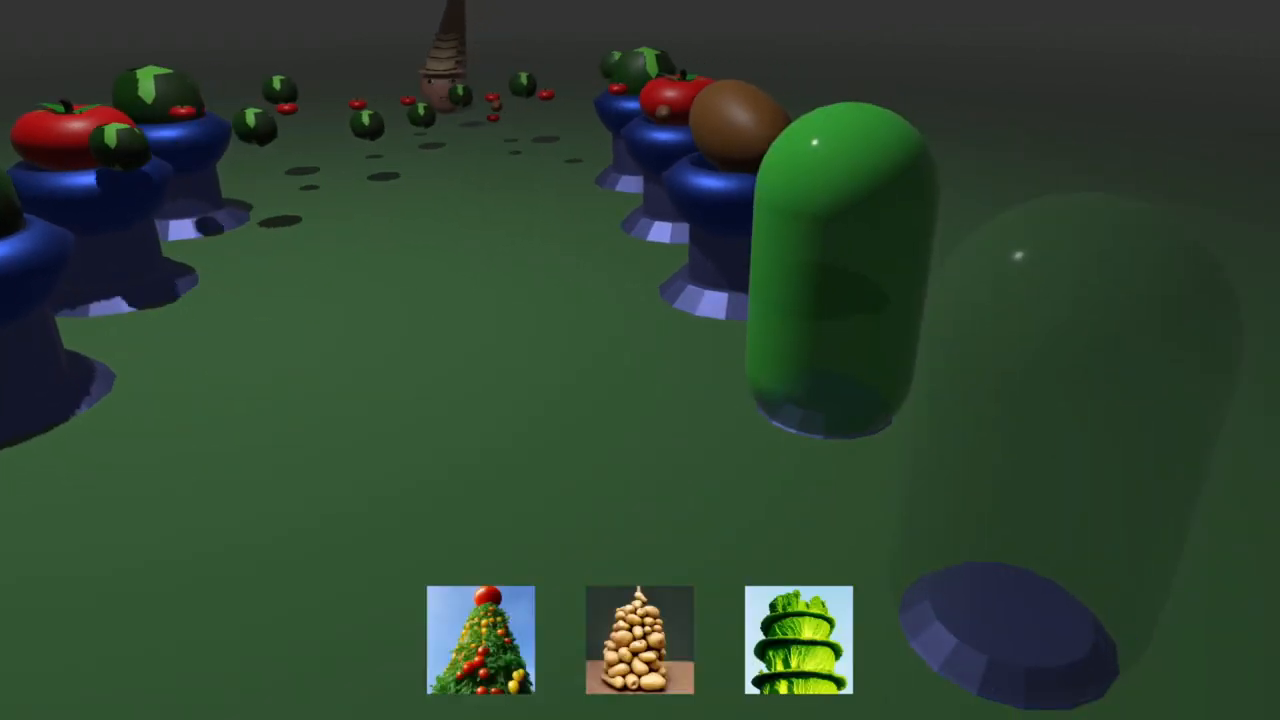